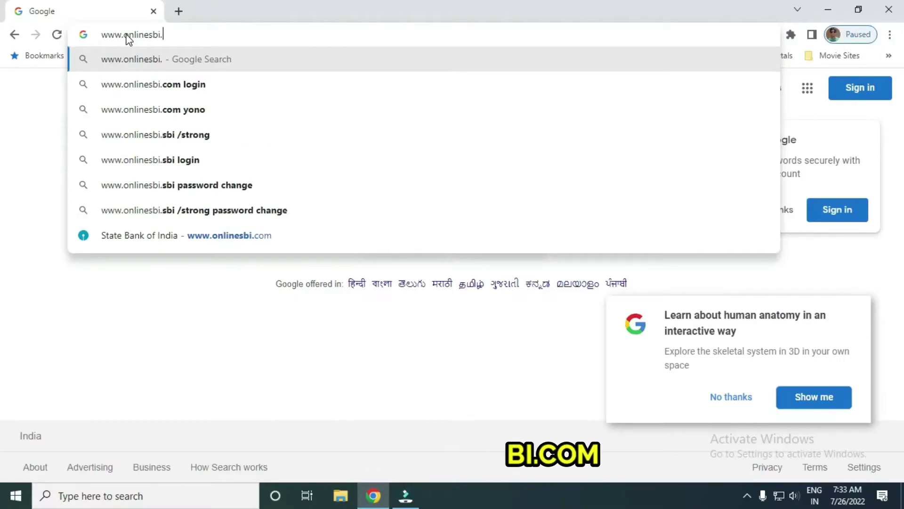
# - Load onlinesbi.com and go through Personal Banking LOGIN to the login form
pyautogui.press('Return')
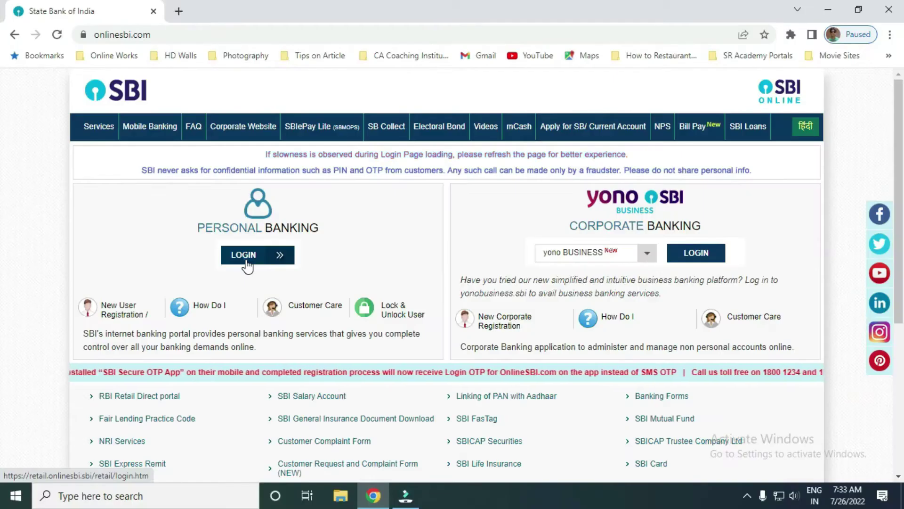
pyautogui.click(343, 364)
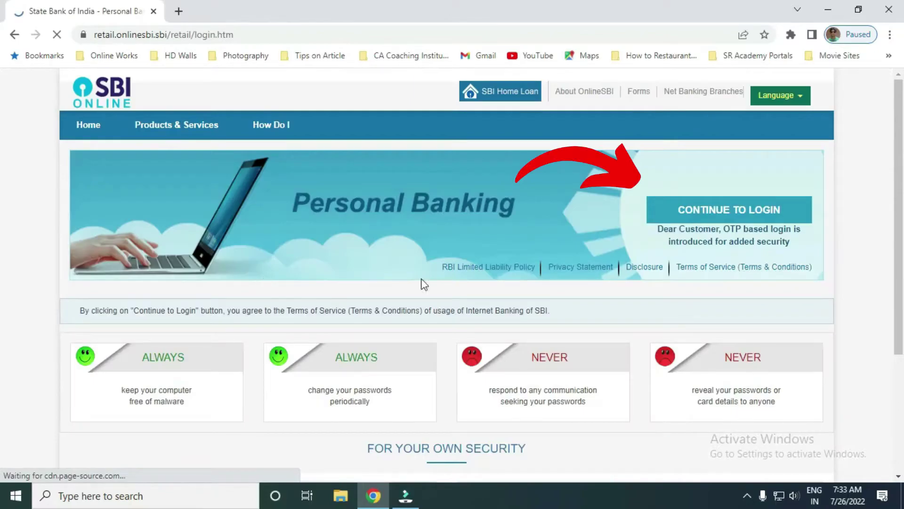
pyautogui.click(708, 211)
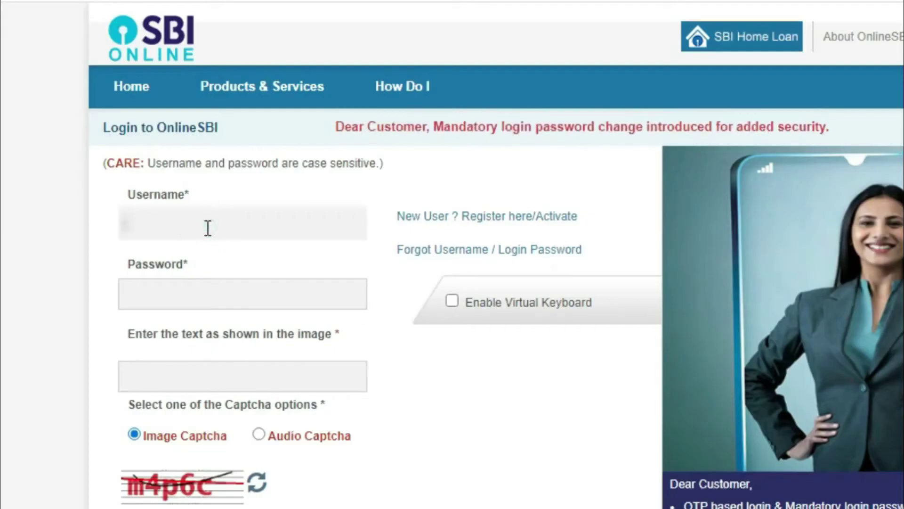
# - Log in with the account username, password and captcha text 'm4p6c'
pyautogui.write('username')
pyautogui.press('Tab')
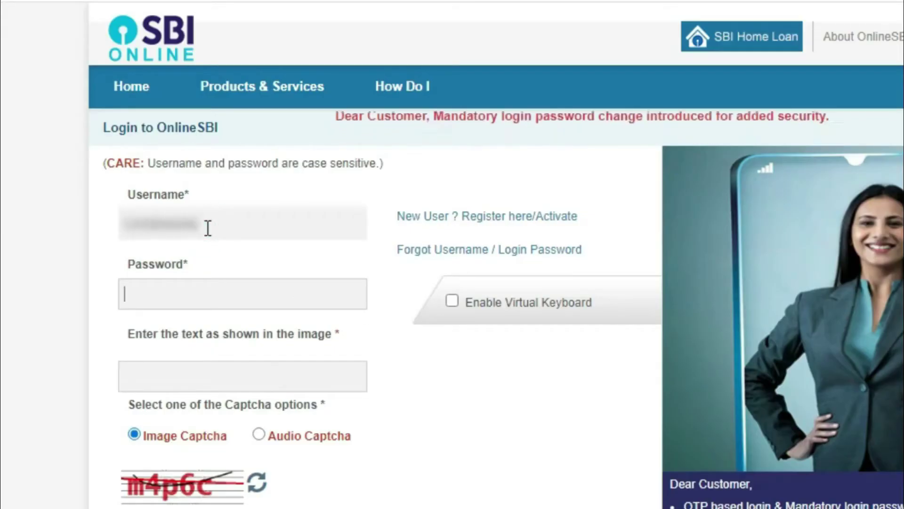
pyautogui.write('password@123')
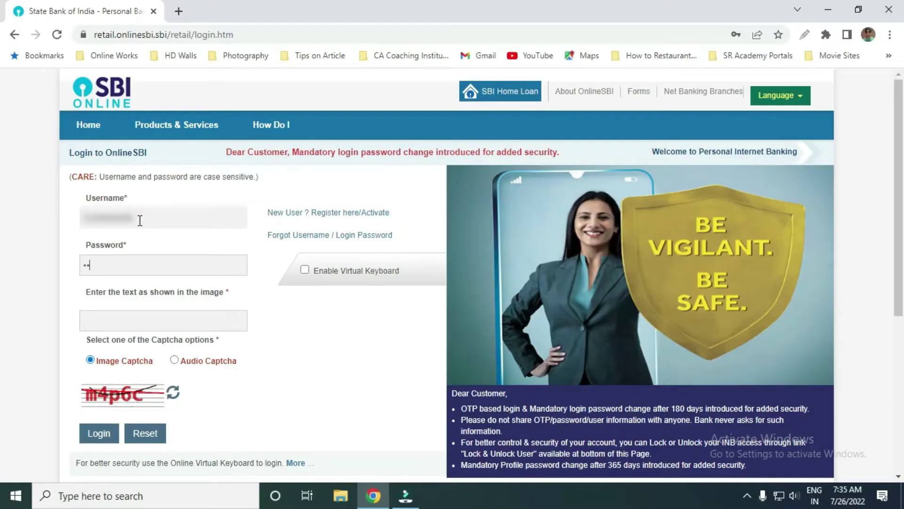
pyautogui.press('Tab')
pyautogui.write('m4p6c')
pyautogui.click(102, 432)
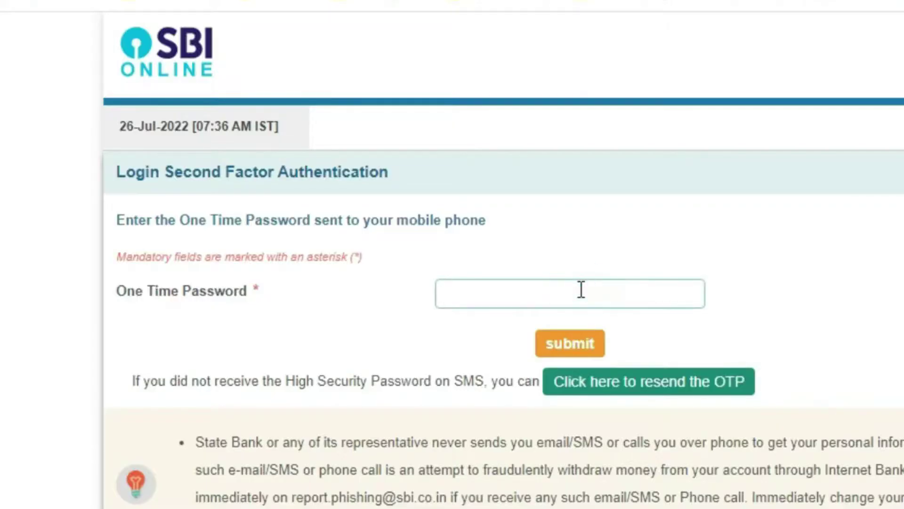
# - Enter the one-time password and submit it to reach the Account Summary
pyautogui.click(364, 242)
pyautogui.write('••••••••')
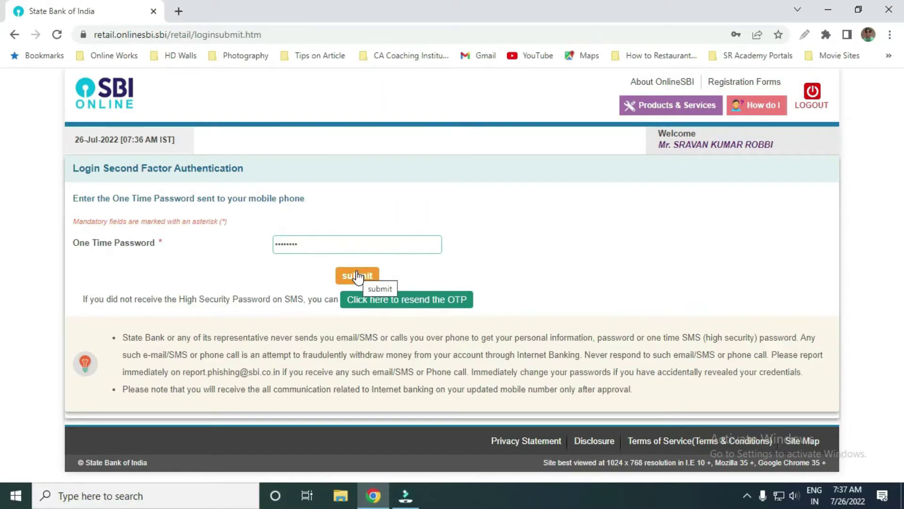
pyautogui.click(357, 276)
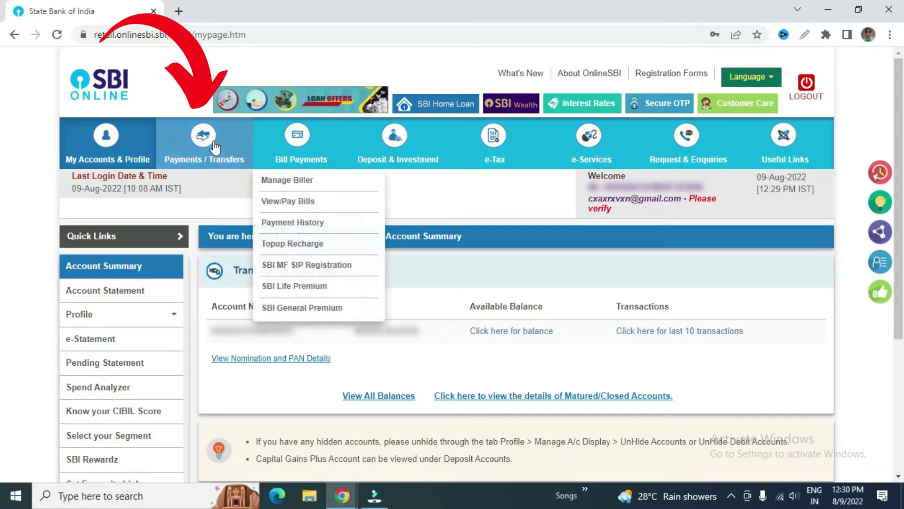
# - Choose Quick Transfer (Without Adding Beneficiary) from the Payments / Transfers menu
pyautogui.moveTo(216, 145)
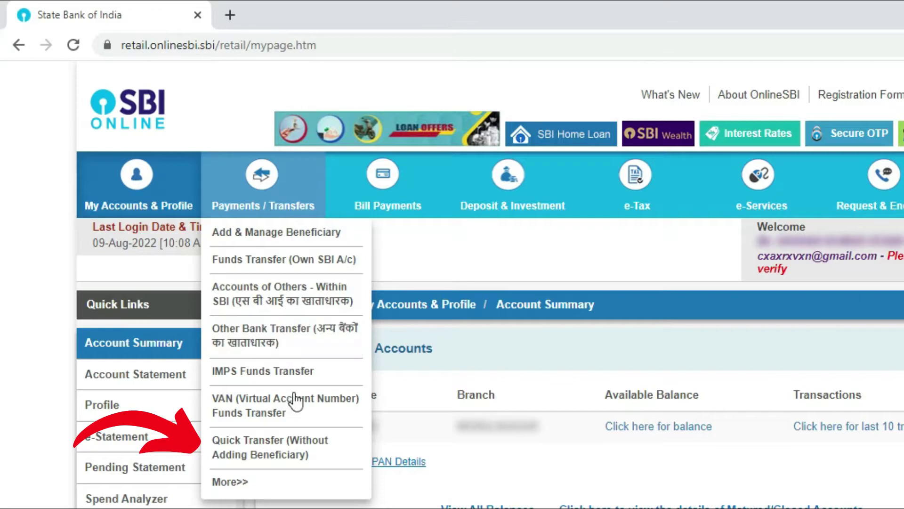
pyautogui.click(309, 454)
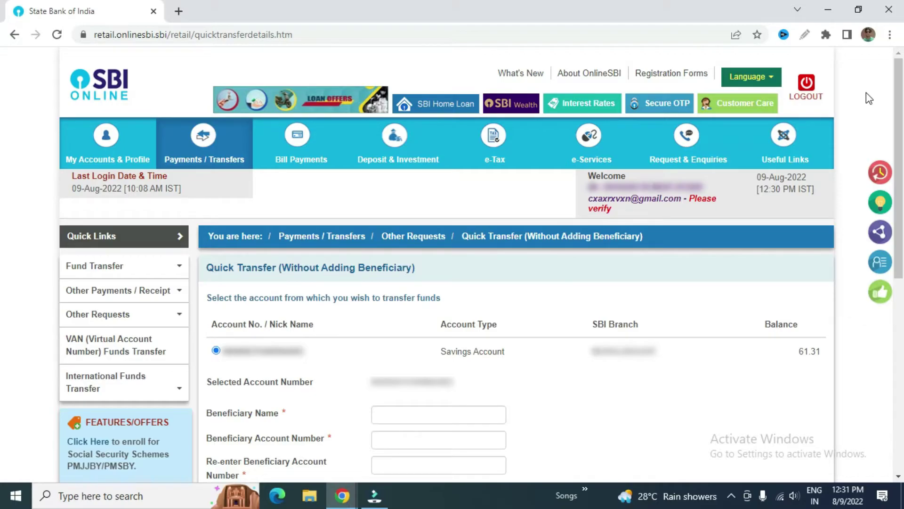
# - Enter the beneficiary's name, then the account number and its confirmation
pyautogui.scroll(-1, 869, 99)
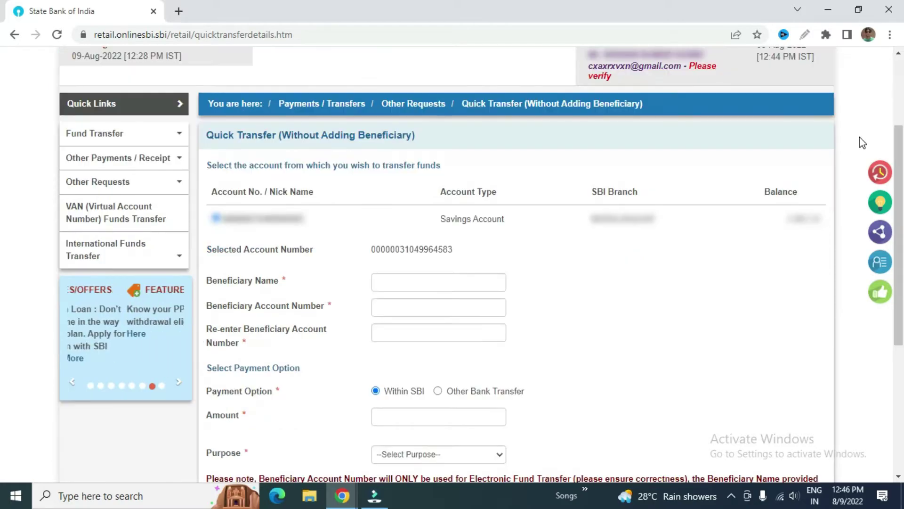
pyautogui.scroll(-1, 862, 143)
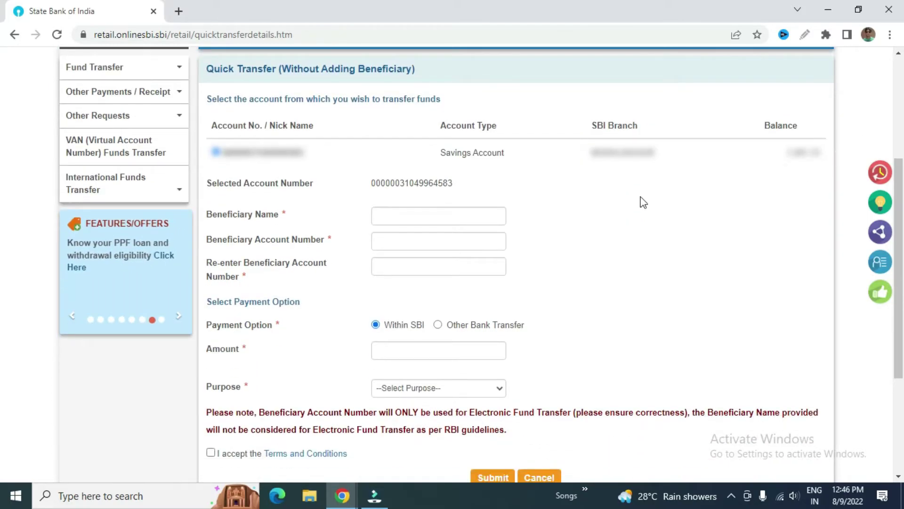
pyautogui.click(472, 211)
pyautogui.write('R Satya')
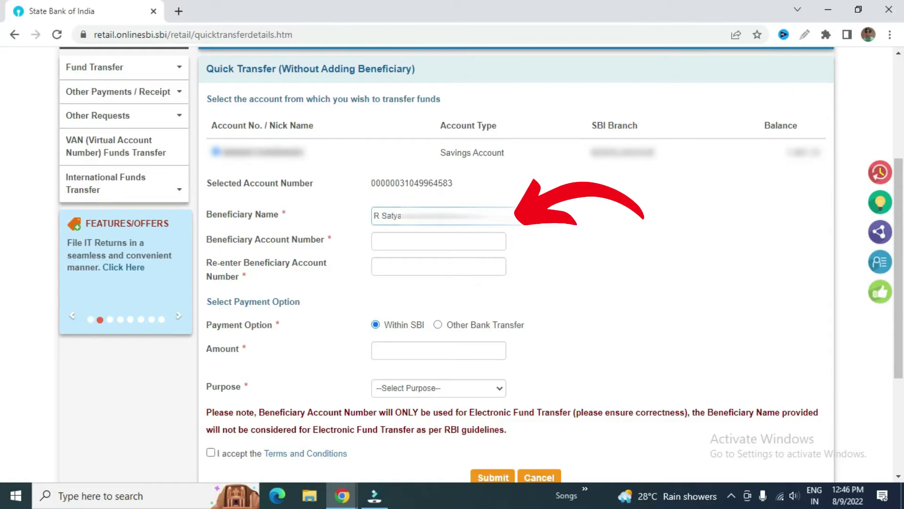
pyautogui.click(439, 241)
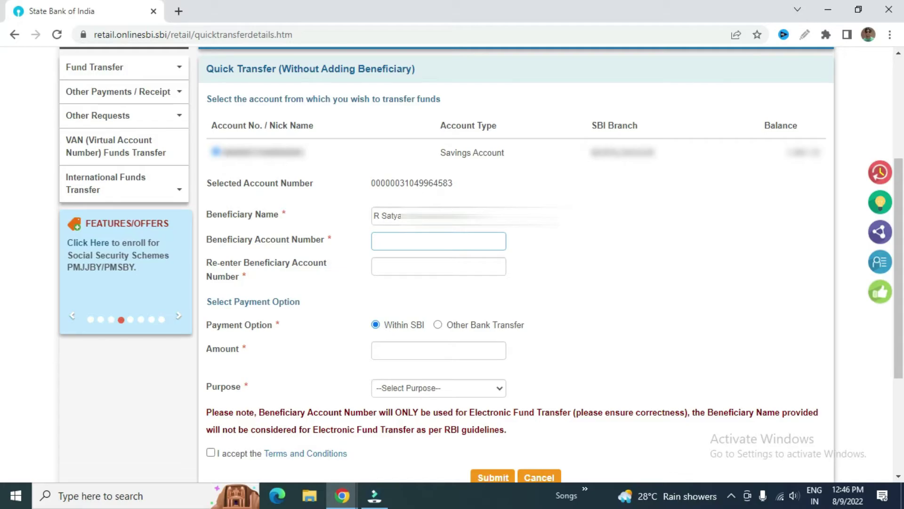
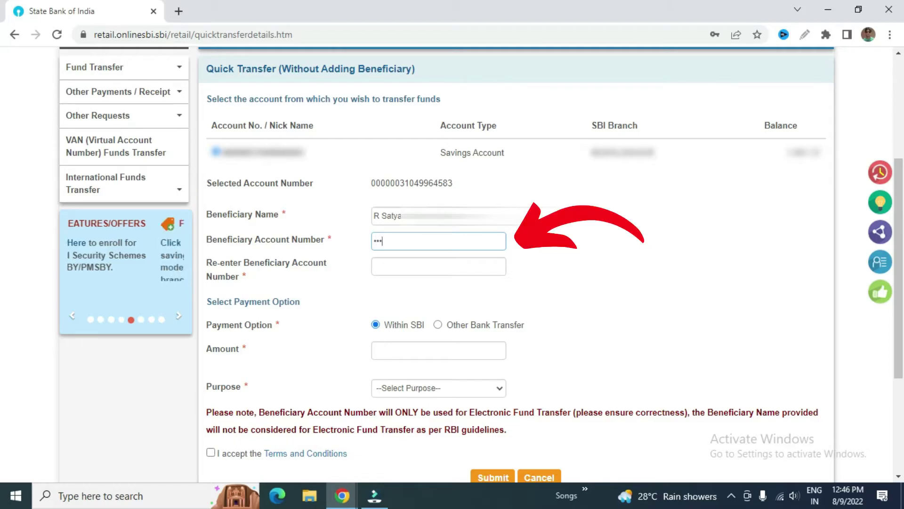
pyautogui.press('Tab')
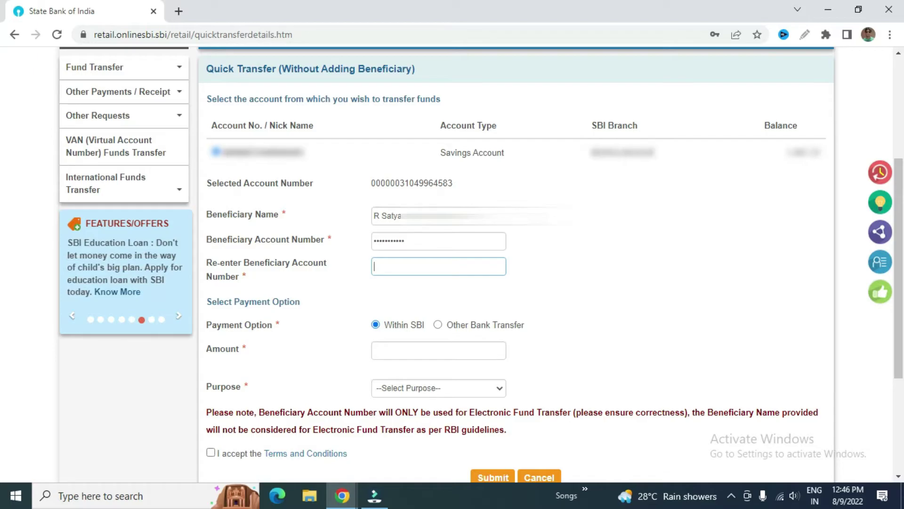
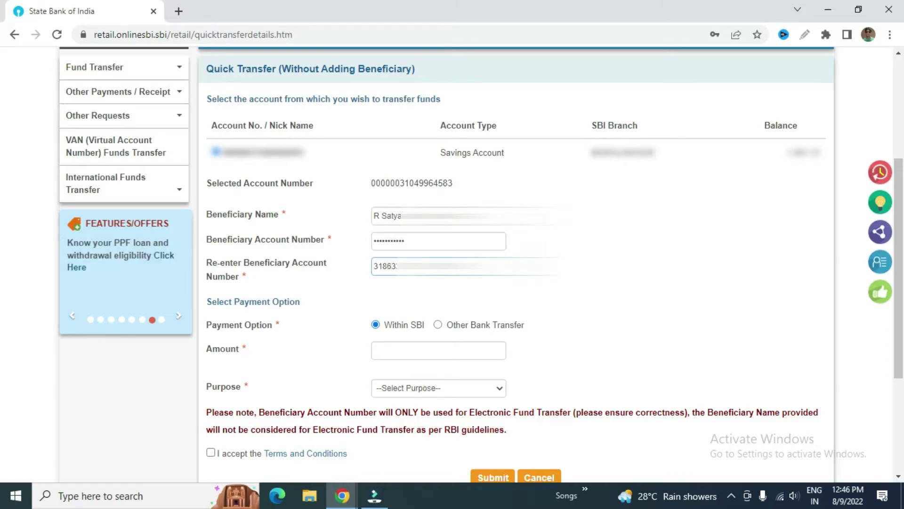
pyautogui.scroll(-1, 584, 211)
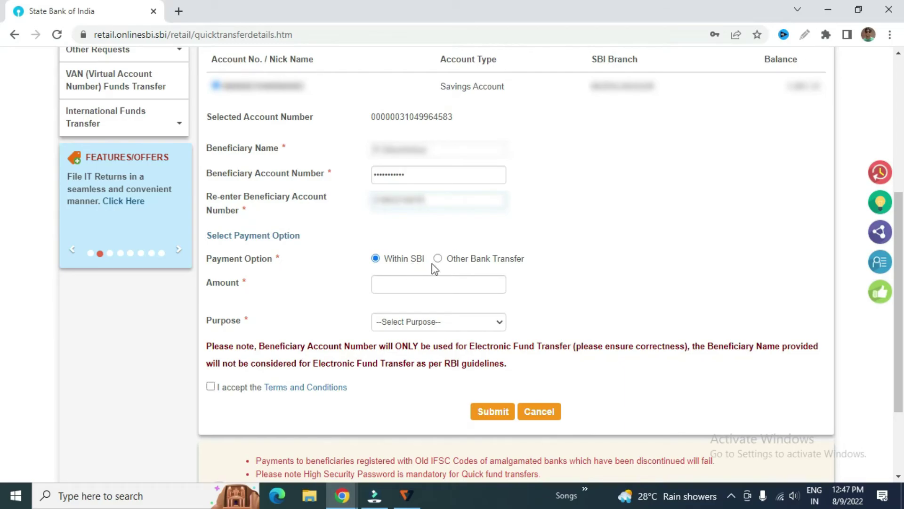
# - Dismiss the Transfer Mode list and select 'Within SBI' as the payment option
pyautogui.click(452, 264)
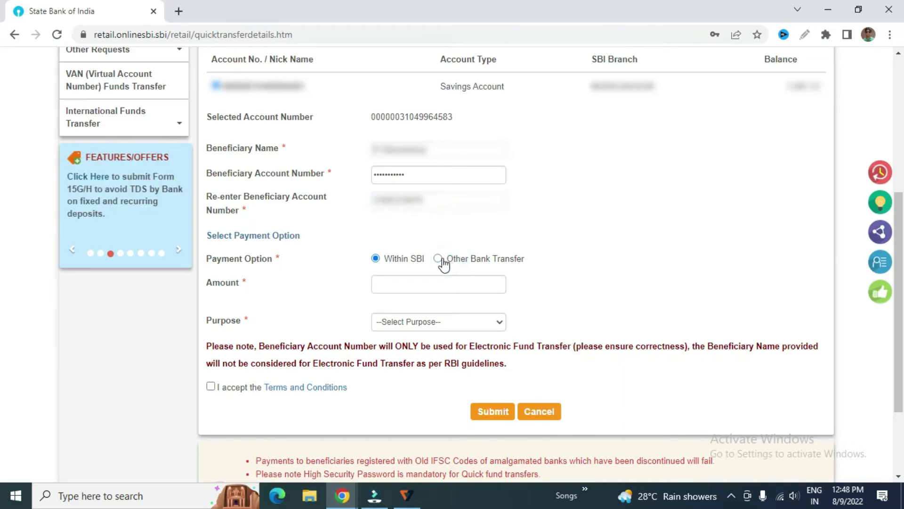
pyautogui.click(440, 260)
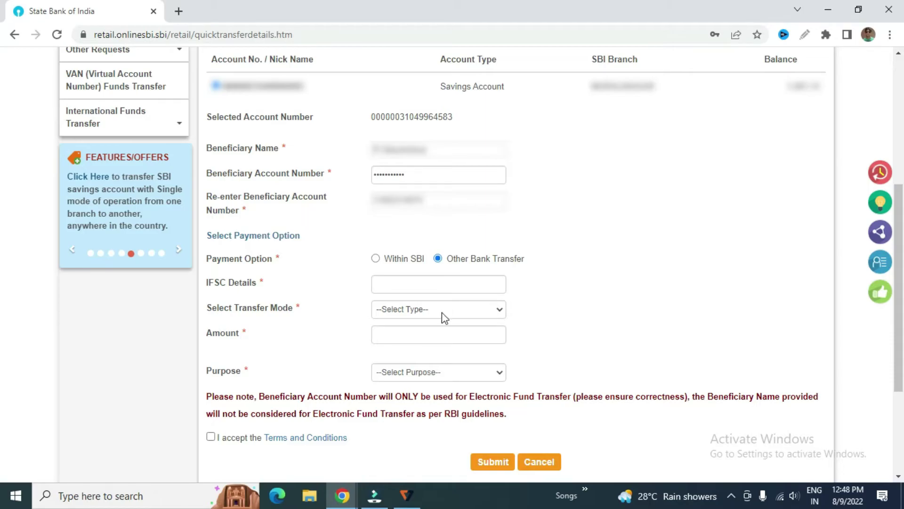
pyautogui.click(442, 312)
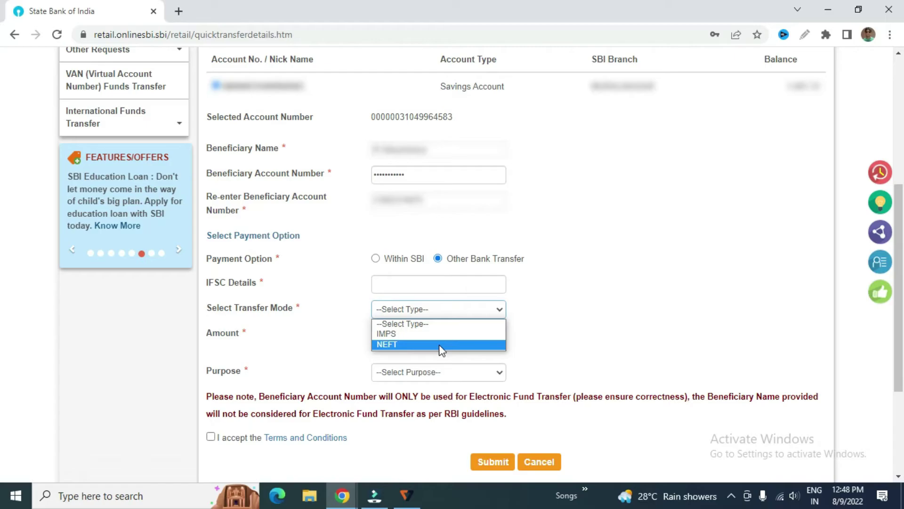
pyautogui.click(622, 340)
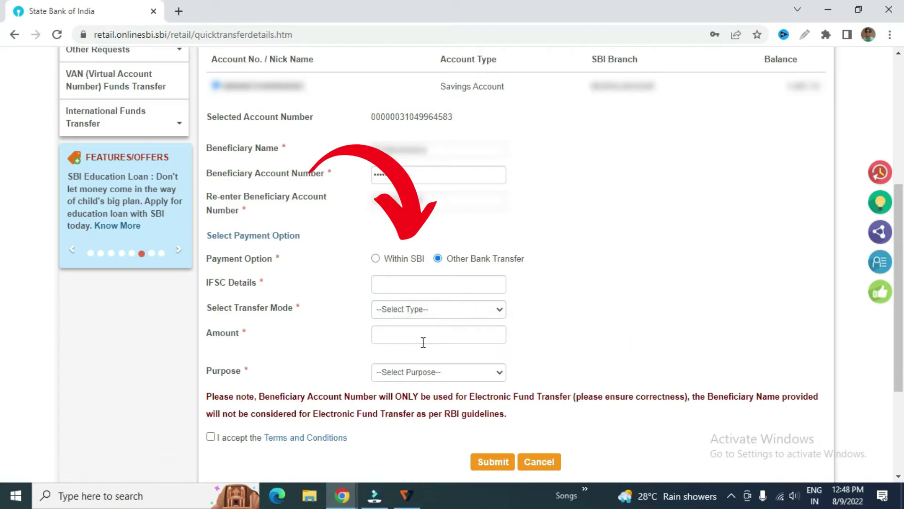
pyautogui.click(376, 258)
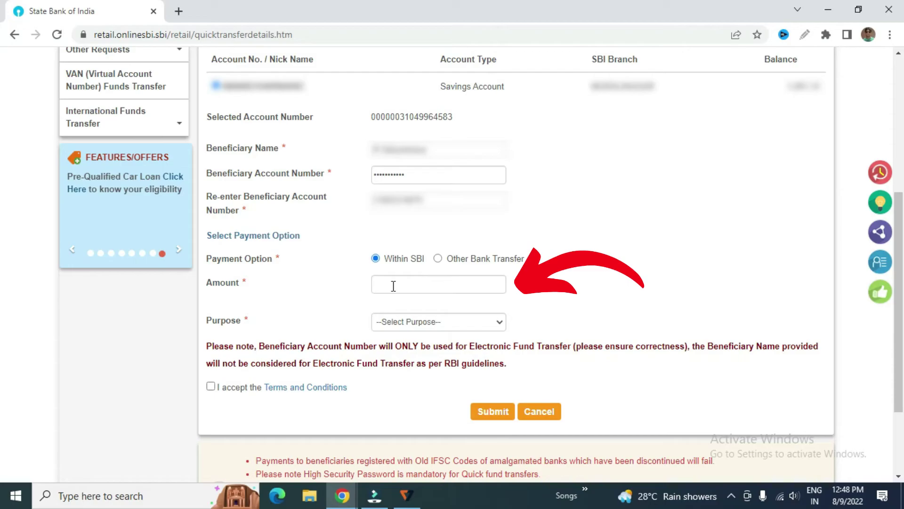
# - Enter 1000 as the transfer amount
pyautogui.click(393, 286)
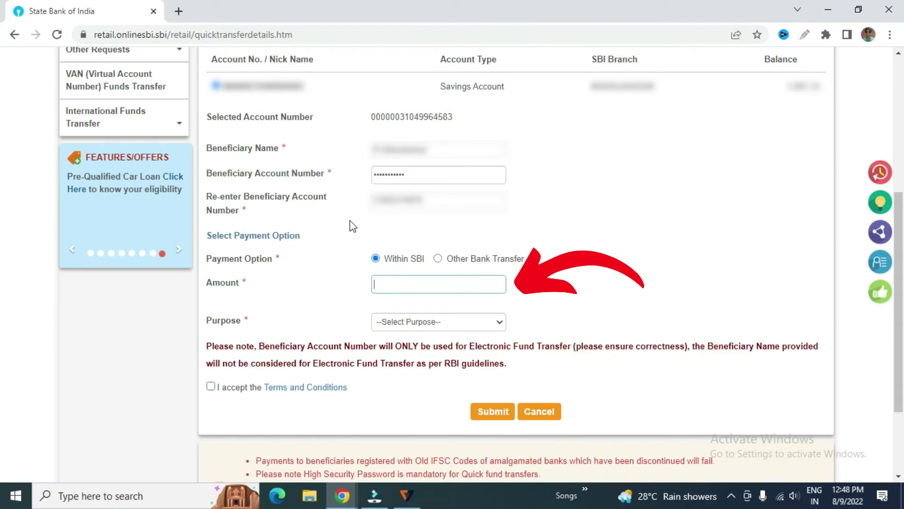
pyautogui.write('1')
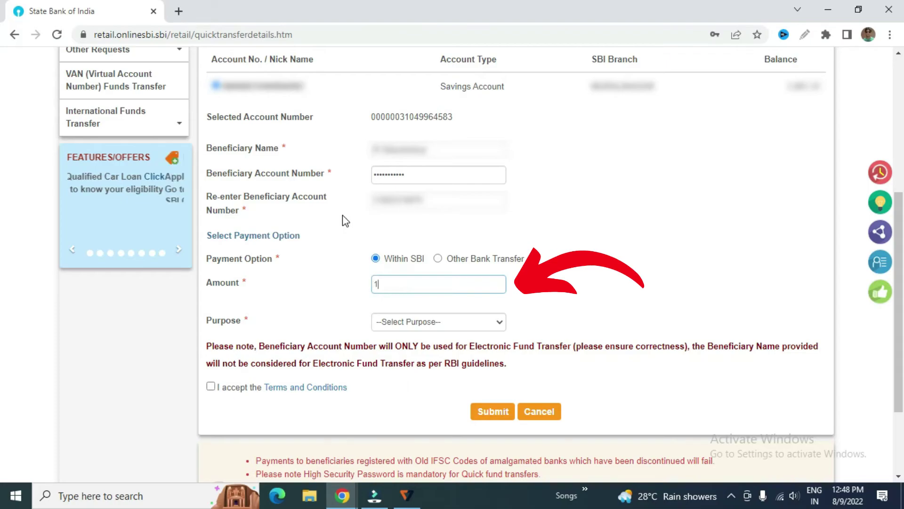
pyautogui.write('000')
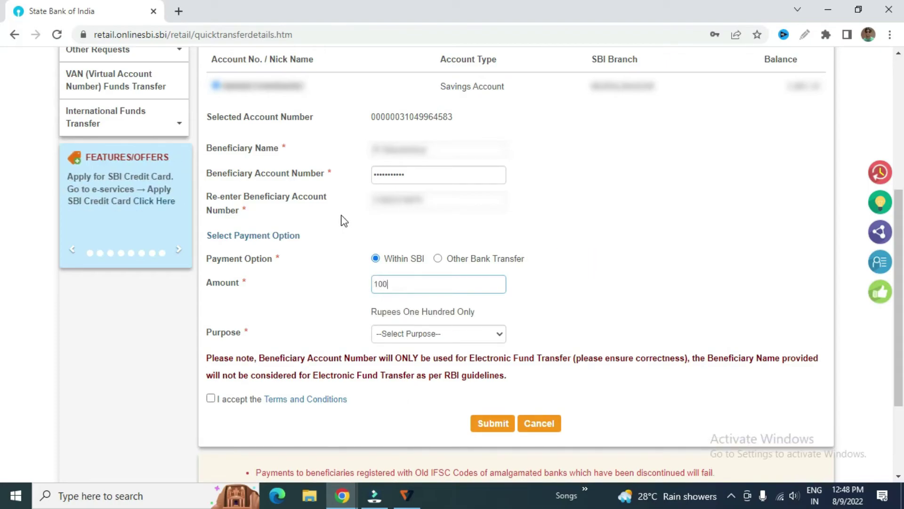
# - Set the purpose to Others with 'Shopping', accept the terms and submit for review
pyautogui.click(488, 336)
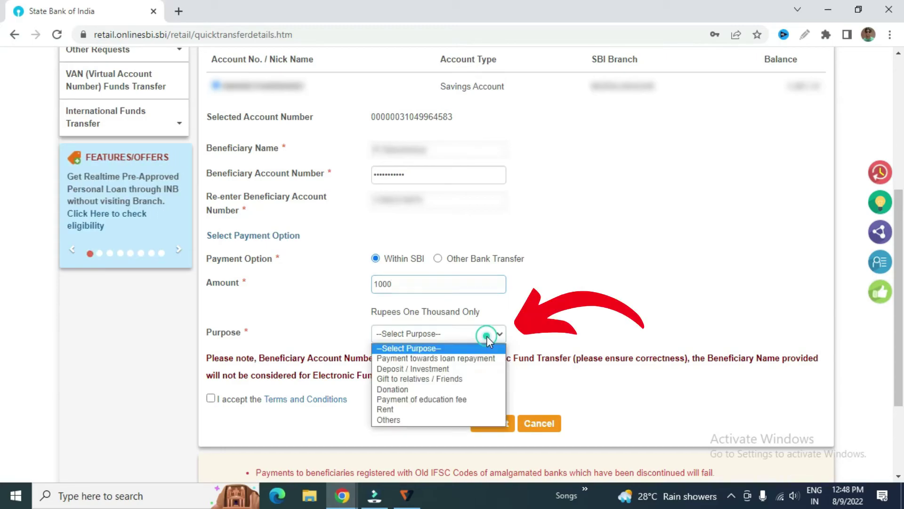
pyautogui.click(437, 420)
pyautogui.click(597, 333)
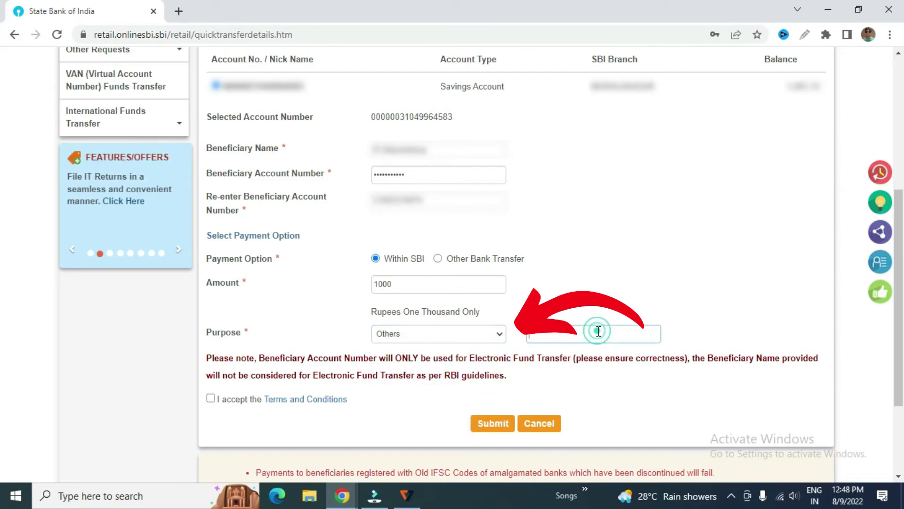
pyautogui.write('Sho')
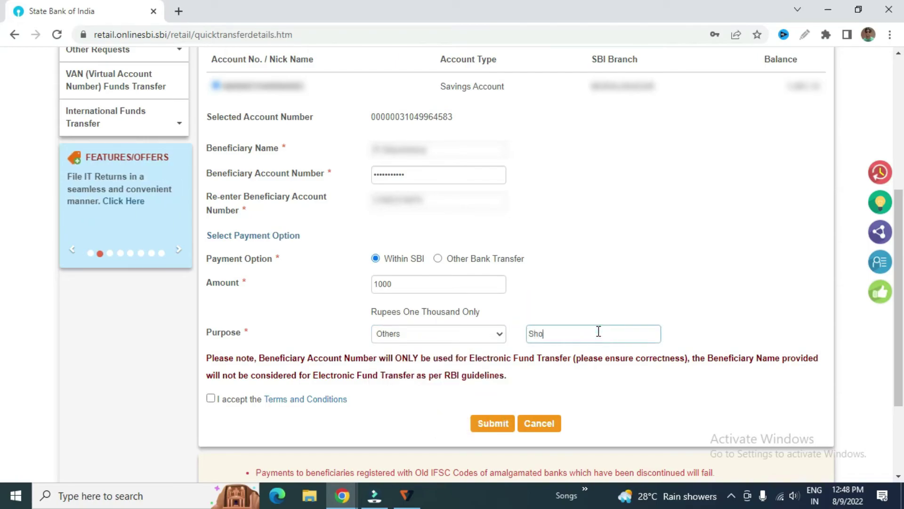
pyautogui.write('pping')
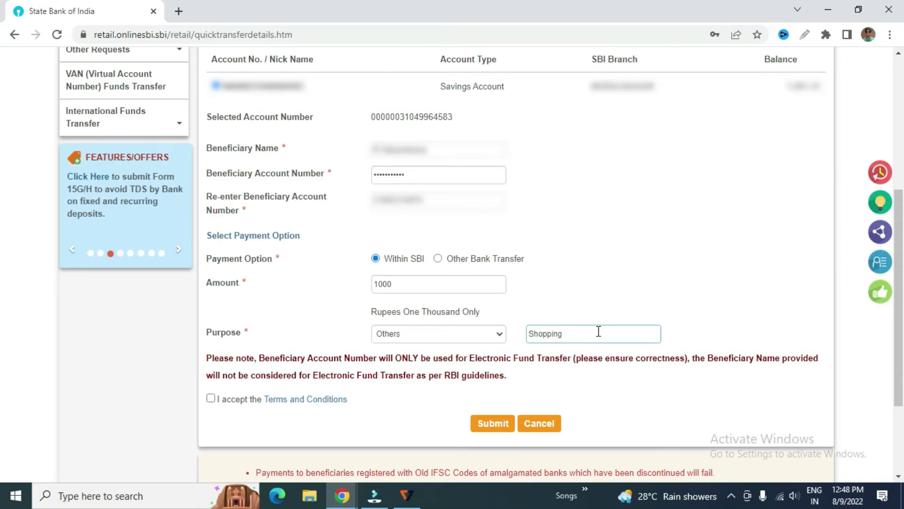
pyautogui.click(210, 400)
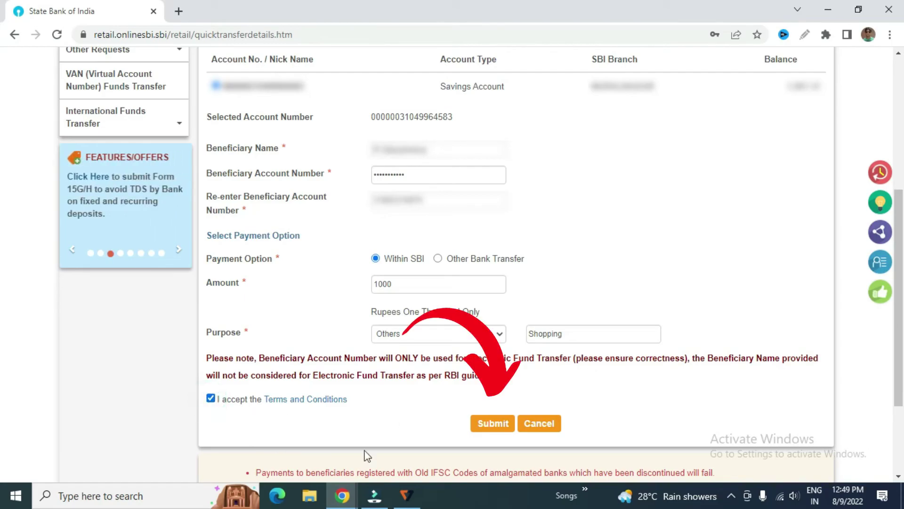
pyautogui.click(488, 423)
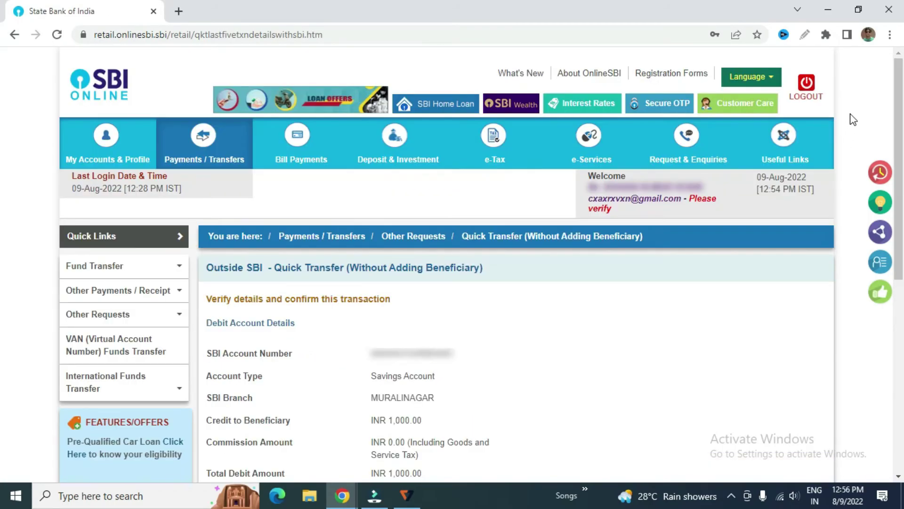
# - Confirm the reviewed INR 1,000.00 transfer with zero commission
pyautogui.scroll(-1, 850, 118)
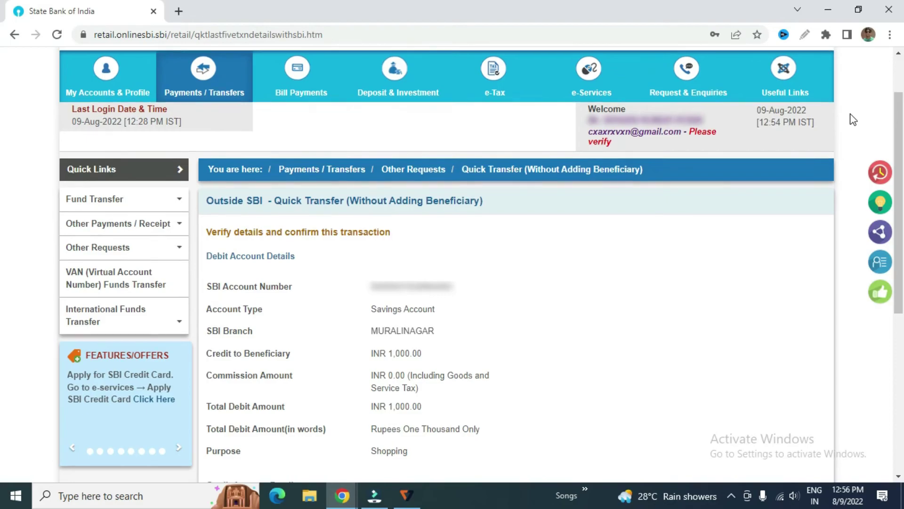
pyautogui.scroll(-1, 854, 119)
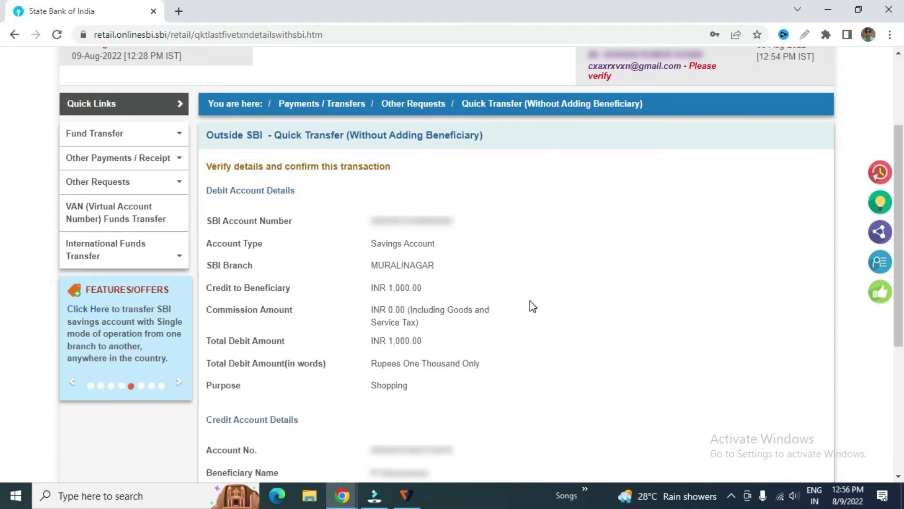
pyautogui.scroll(-1, 530, 300)
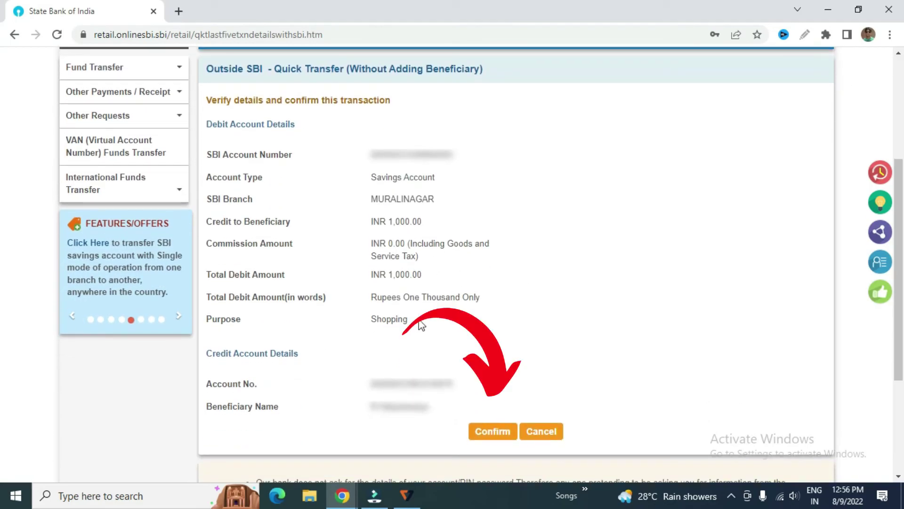
pyautogui.click(490, 431)
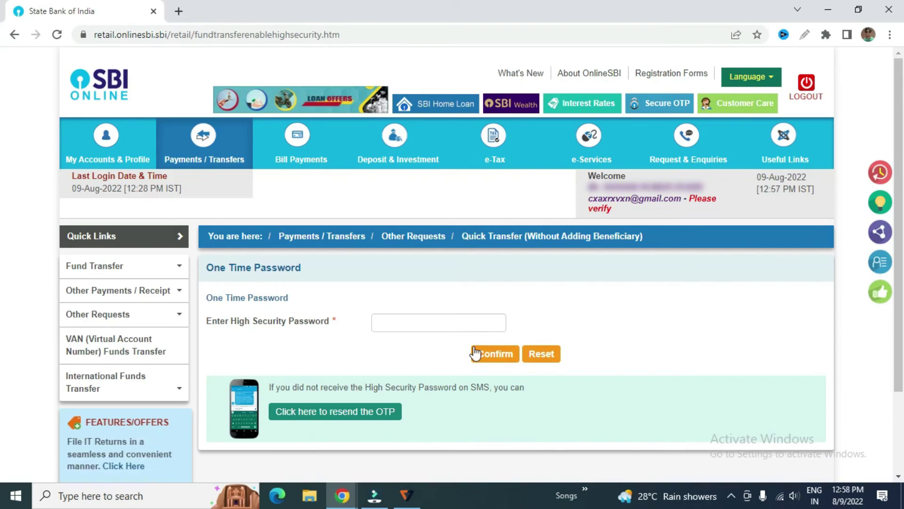
# - Authorise the transfer with the high security password and view the success confirmation
pyautogui.click(417, 323)
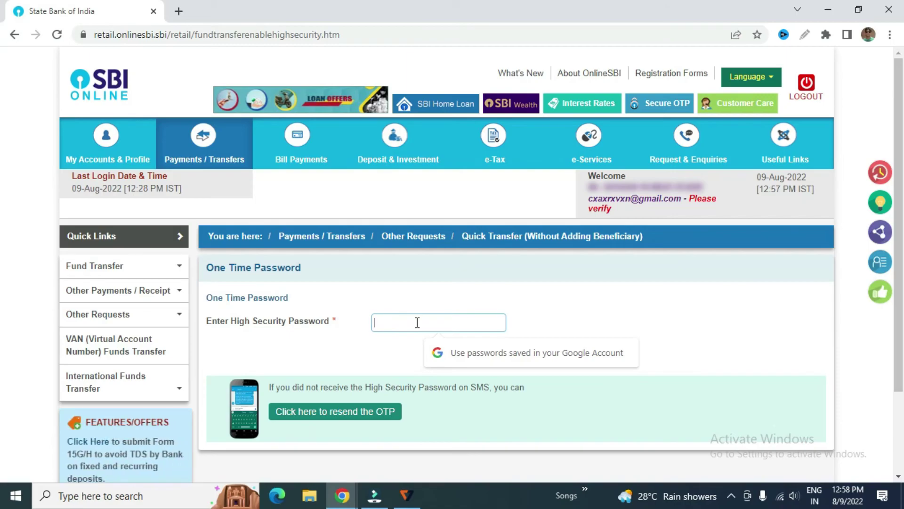
pyautogui.write('••••••••')
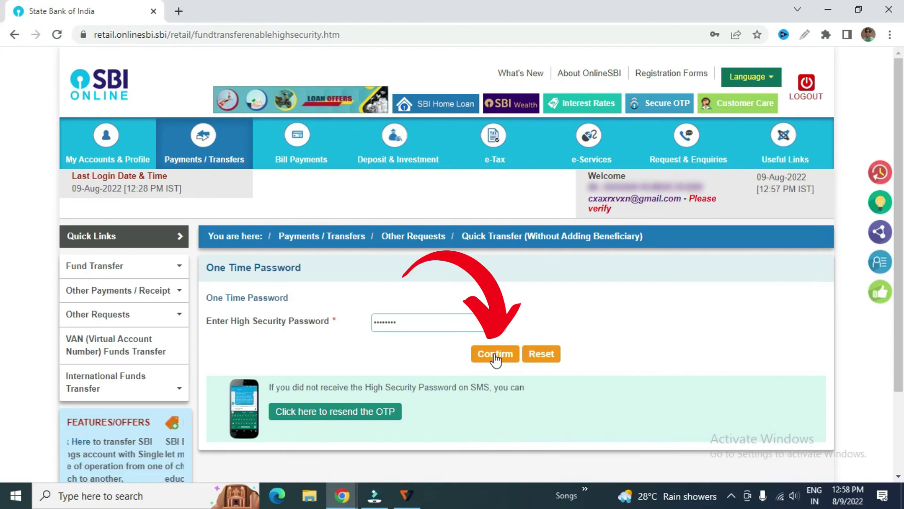
pyautogui.click(495, 358)
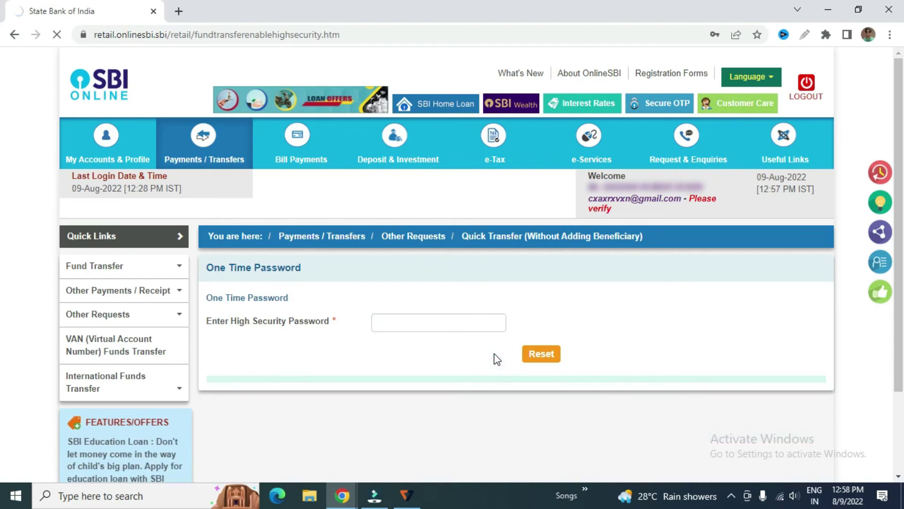
pyautogui.scroll(-3, 856, 126)
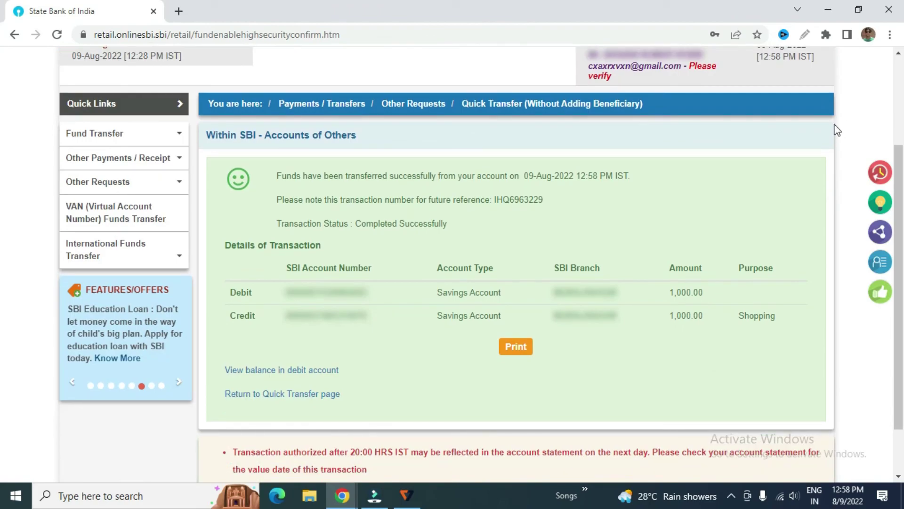